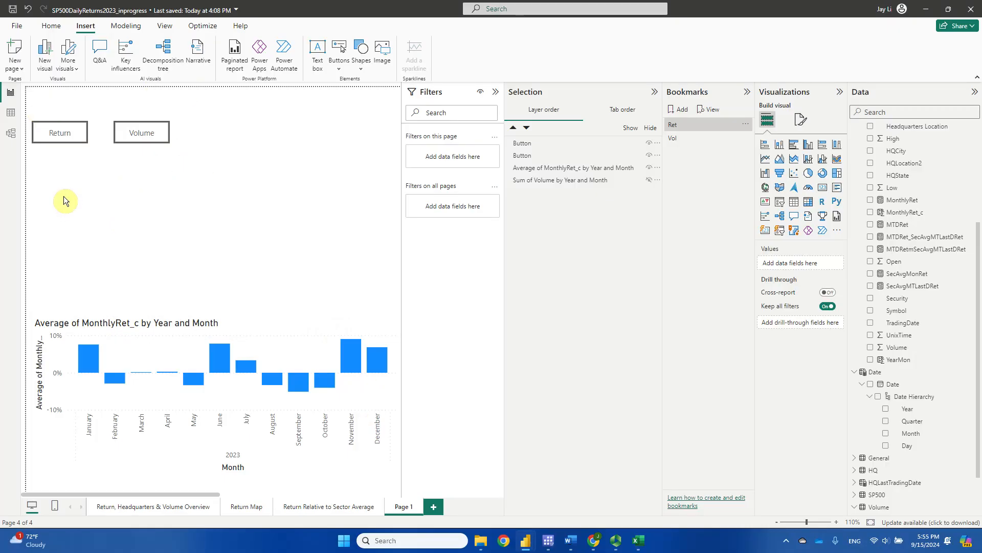
Apply the Vol bookmark so the Sum of Volume by Year and Month chart appears.
left_click(137, 130, "ctrl")
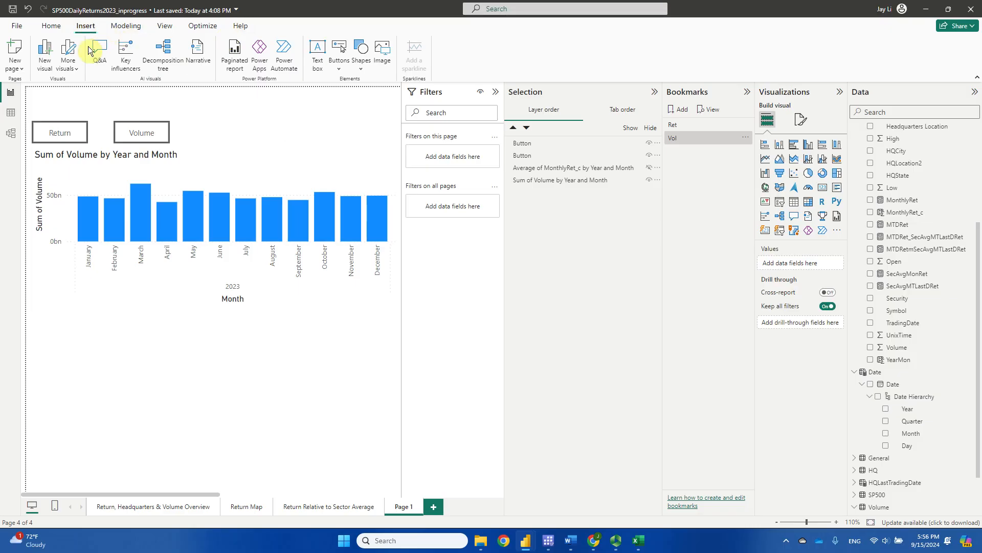
Insert a rectangle shape onto Page 1.
left_click(361, 67)
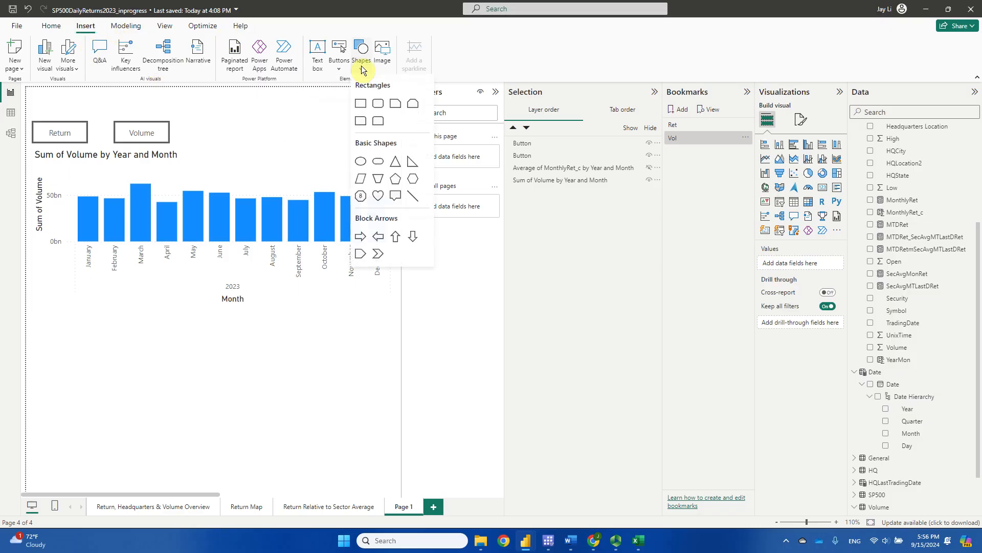
left_click(361, 104)
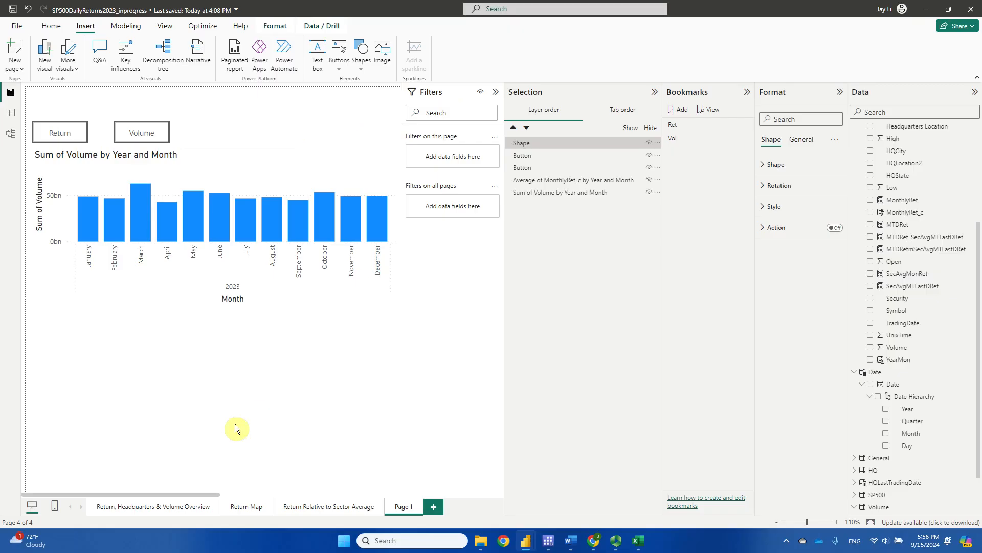
left_click_drag(183, 492, 199, 506)
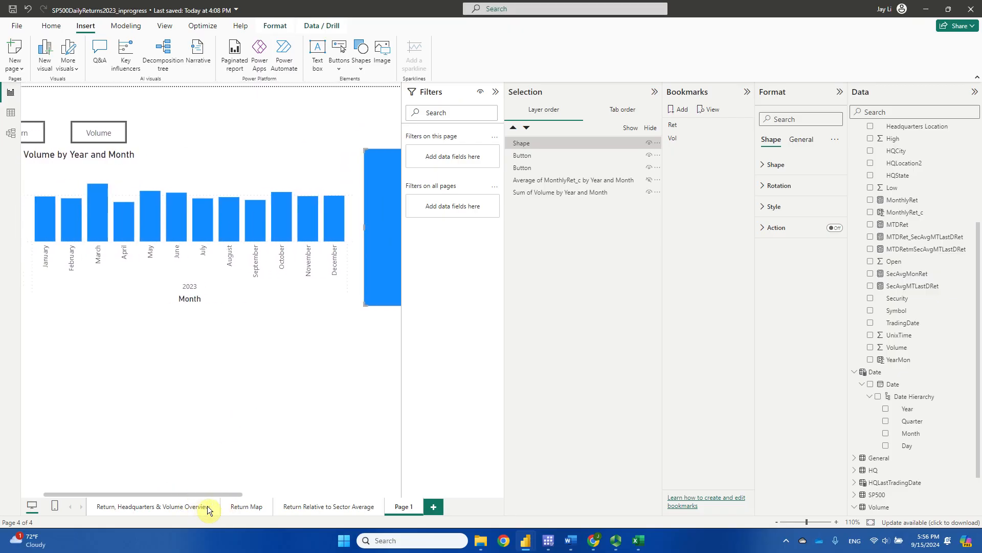
Collapse the Filters pane and shrink the blue rectangle into a small box beside the Volume button.
left_click(495, 95)
left_click_drag(254, 496, 226, 496)
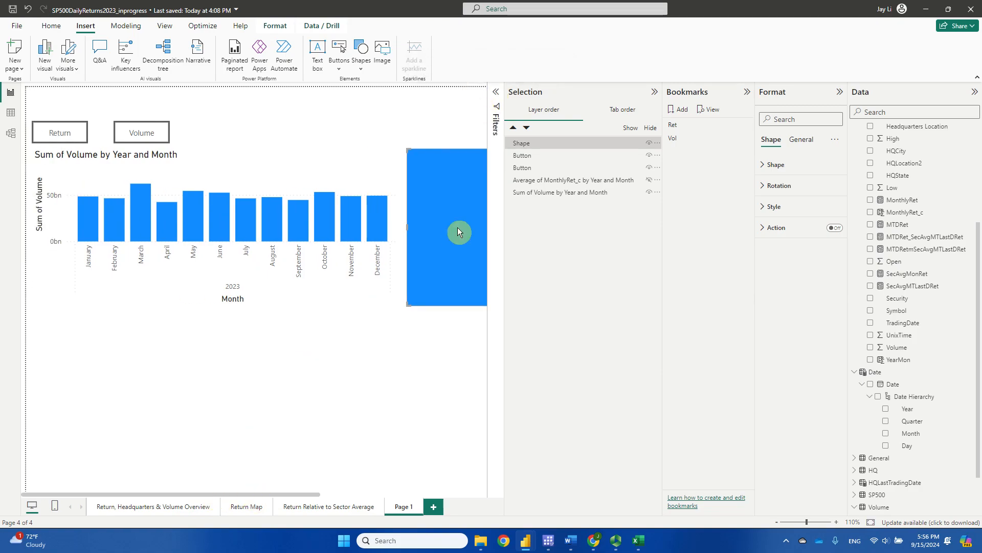
left_click_drag(444, 187, 435, 188)
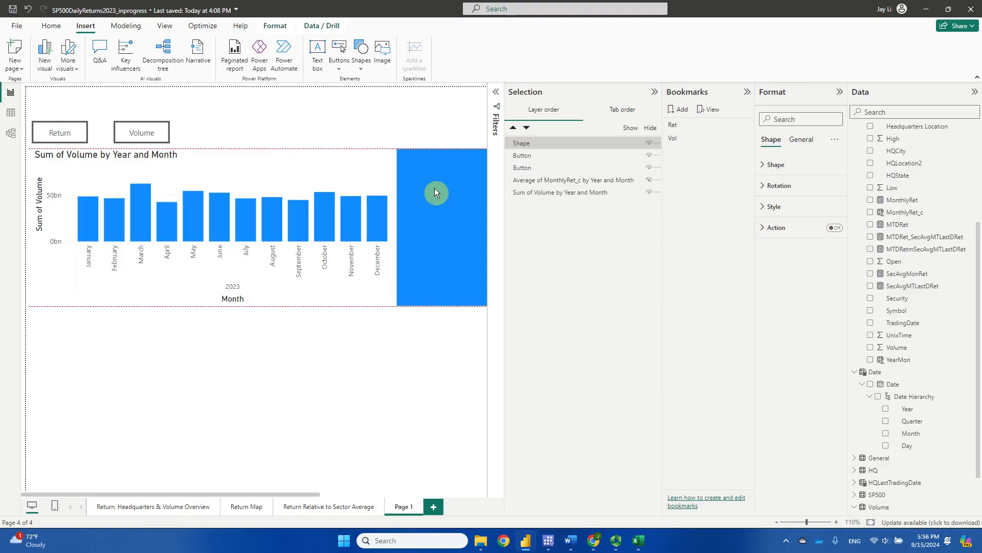
left_click_drag(398, 305, 261, 100)
left_click_drag(262, 150, 368, 151)
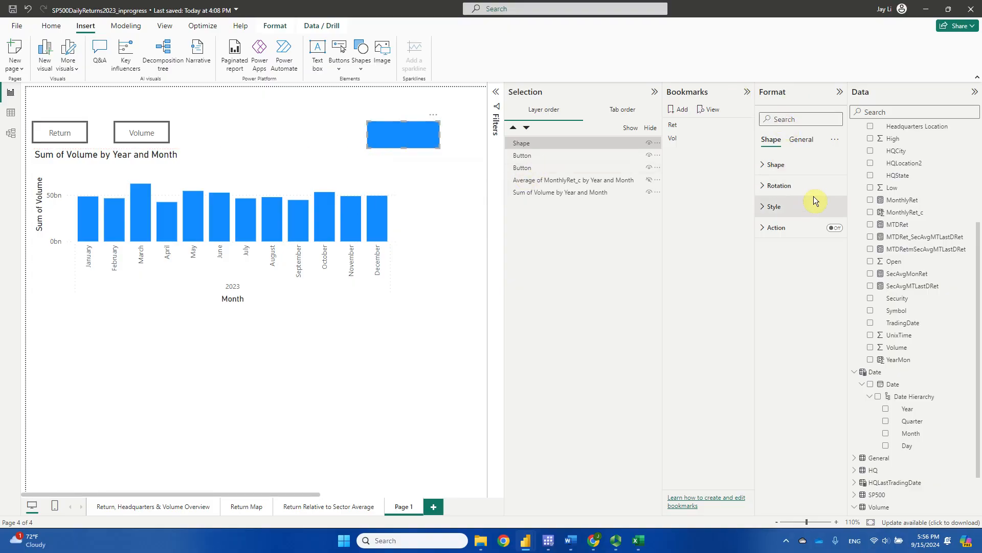
Turn off the rectangle's fill and set its blue border width to 3 px.
left_click(784, 208)
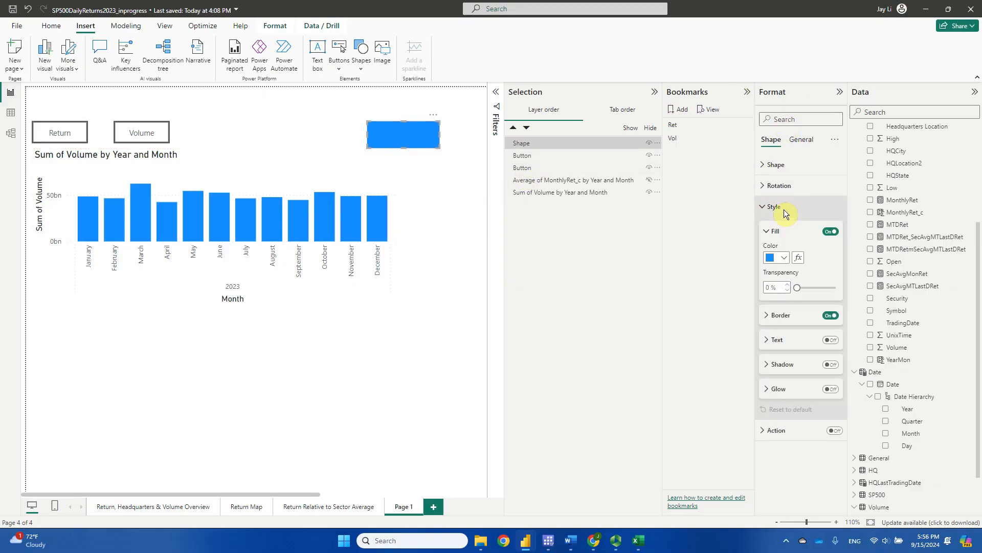
left_click(782, 257)
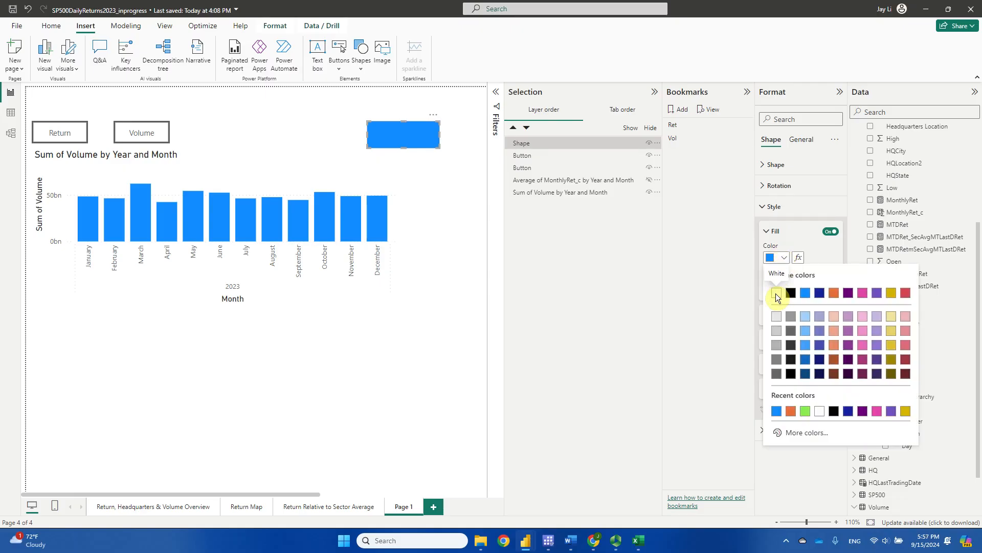
left_click(830, 233)
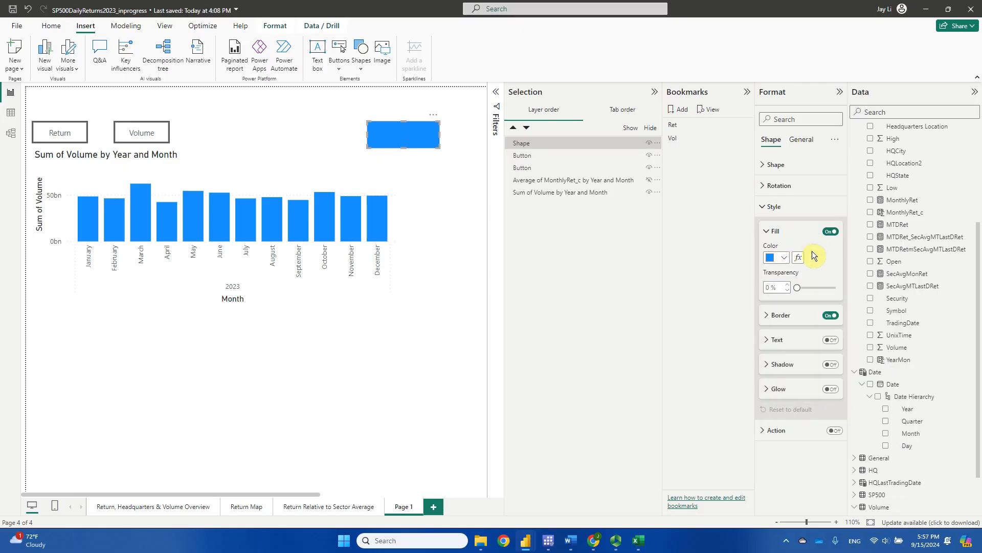
left_click(825, 231)
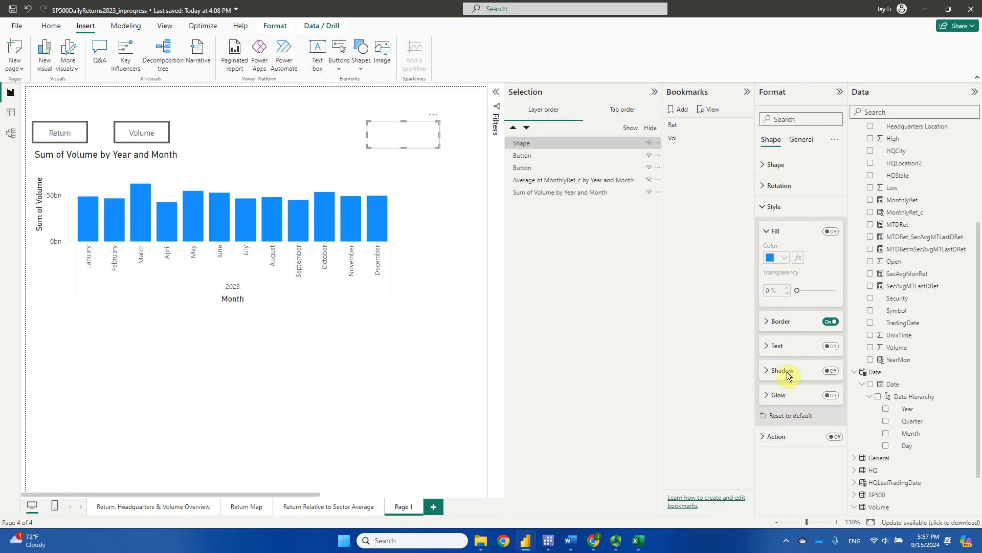
left_click(767, 321)
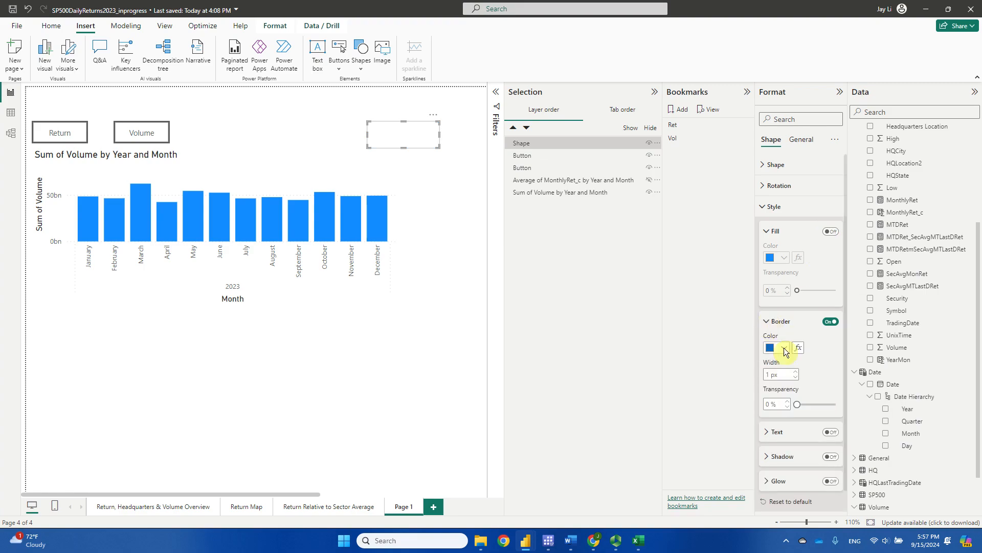
left_click(796, 372)
left_click(797, 372)
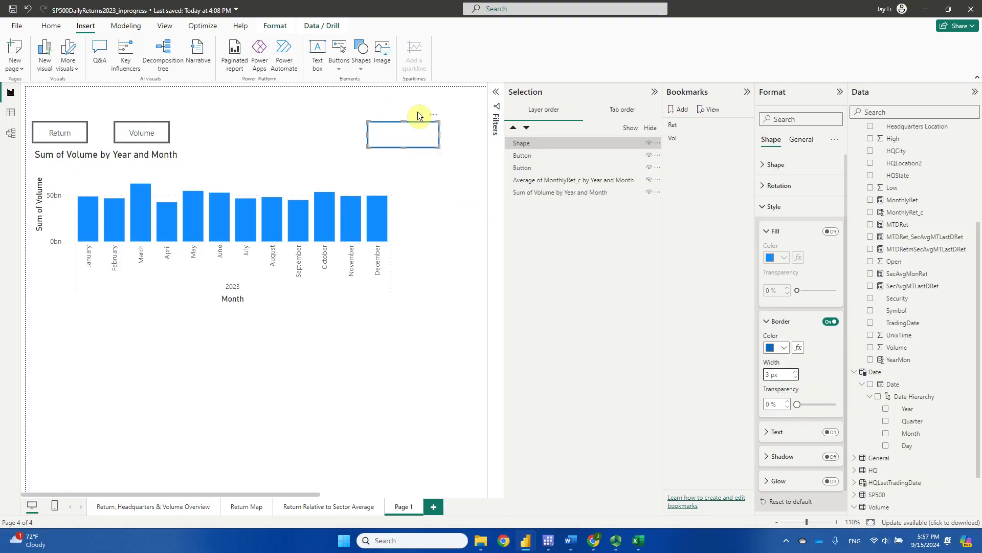
Place the outline around the Return button and paste a copy around the Volume button.
left_click(358, 132)
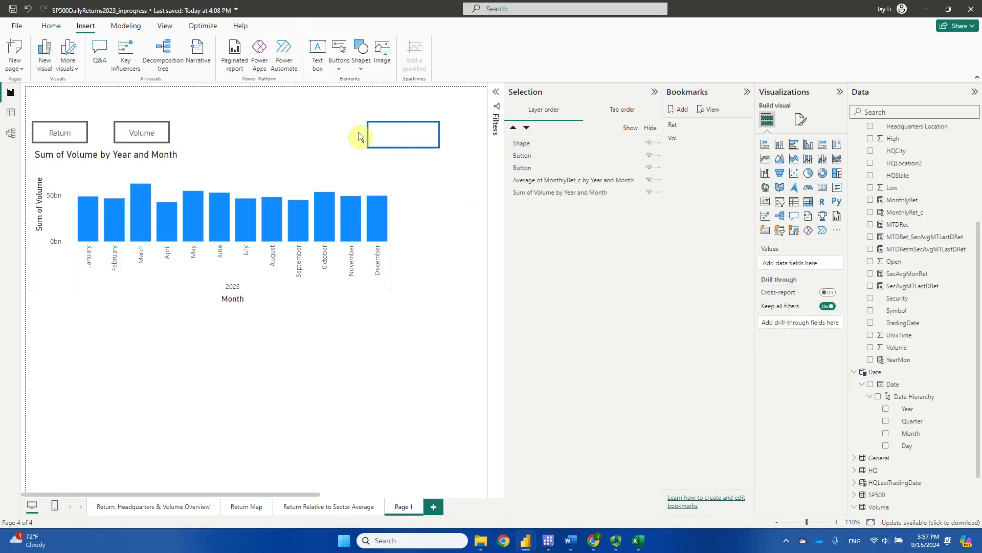
left_click_drag(391, 123, 48, 118)
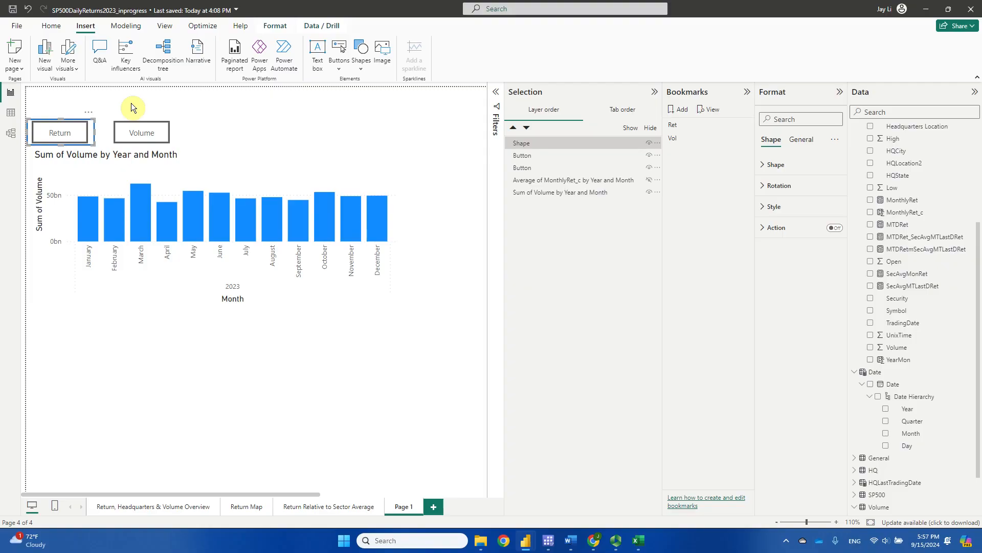
key("ctrl+v")
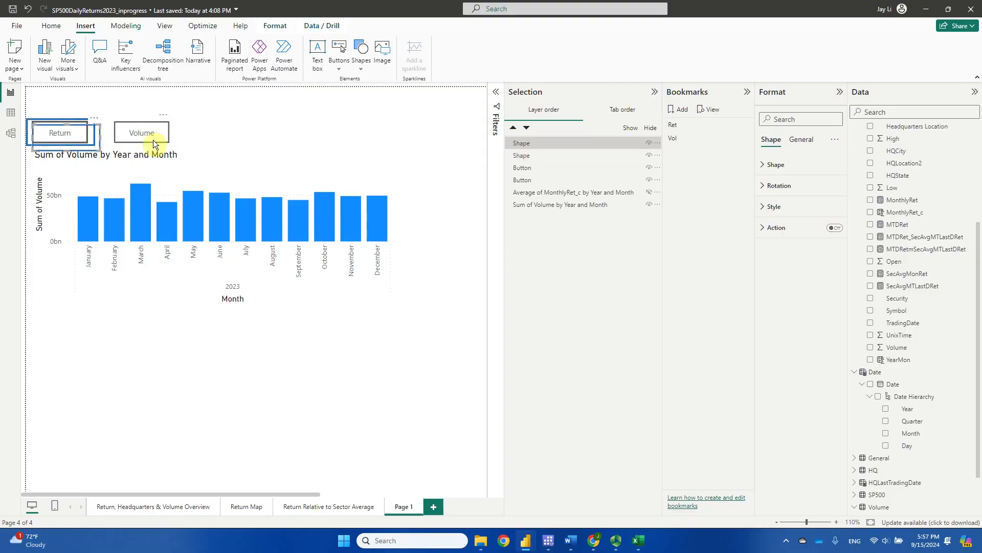
left_click_drag(79, 125, 156, 124)
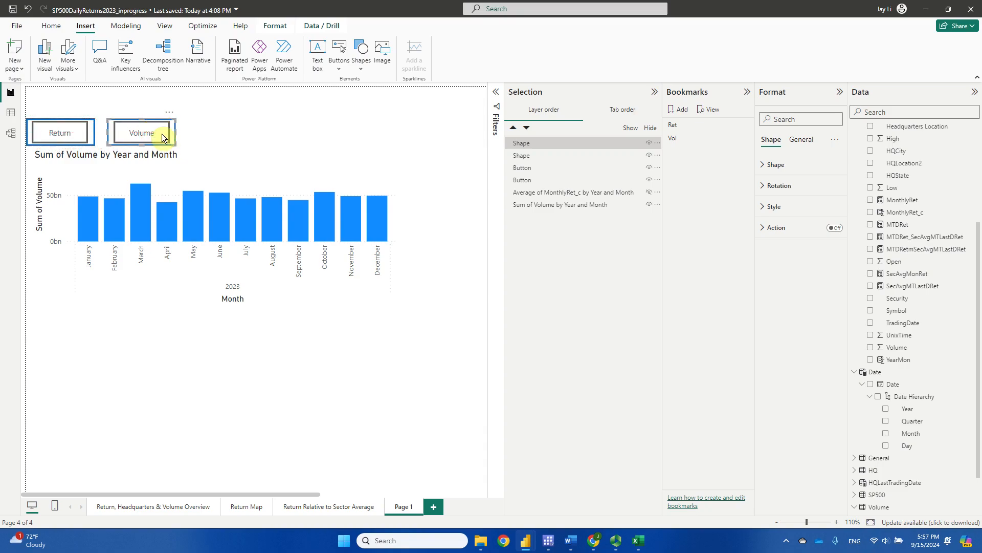
left_click(210, 137)
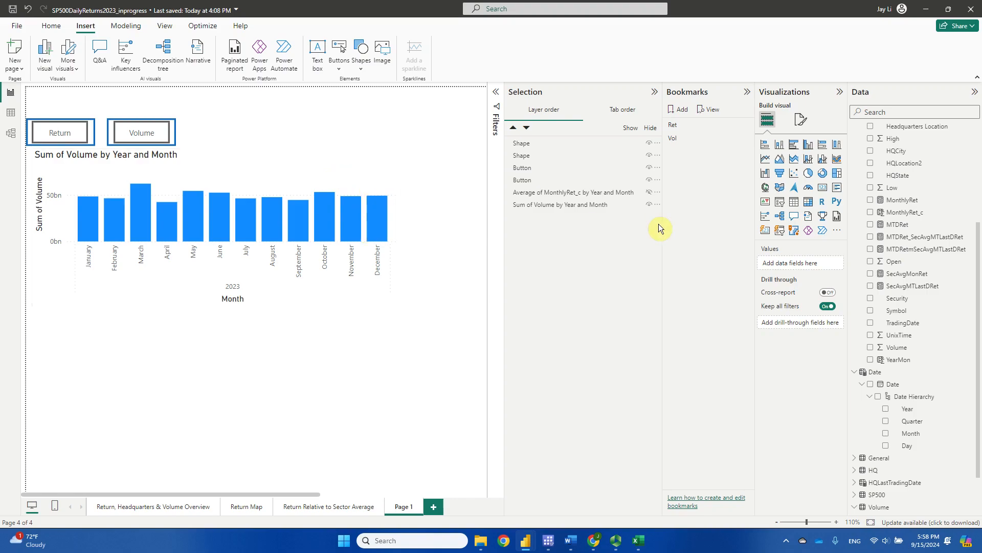
Hide the outline shape around the Return button in the Selection pane.
left_click(649, 156)
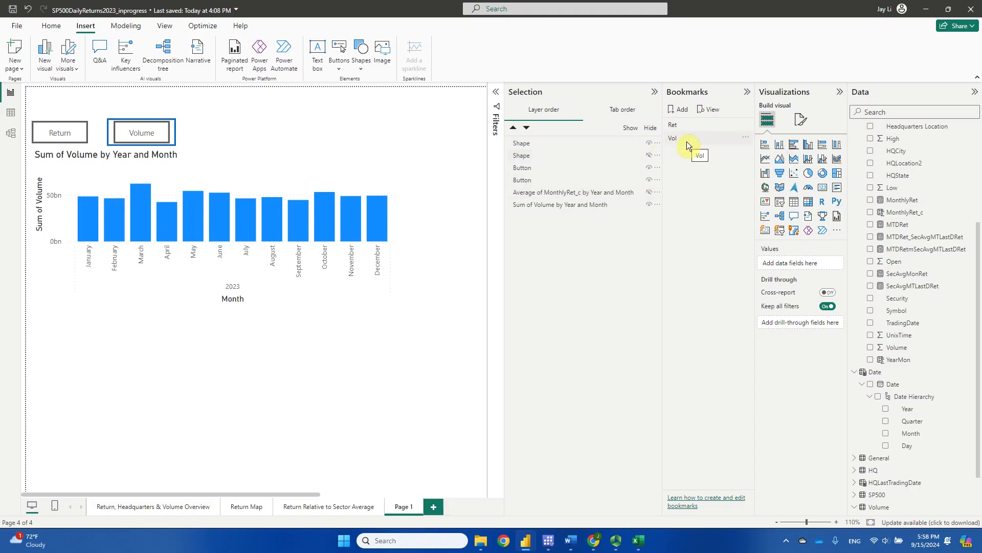
Update the Vol bookmark with the current view.
left_click(748, 136)
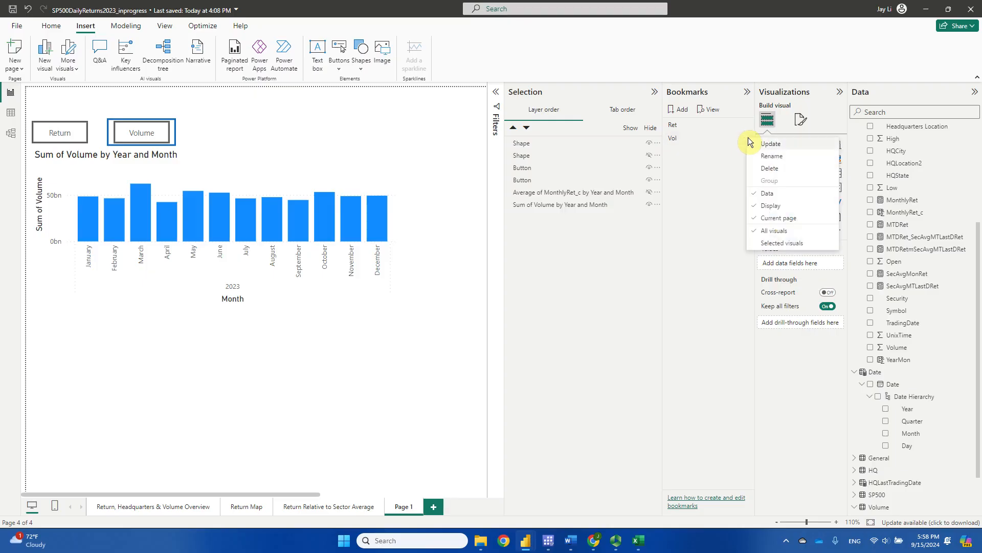
left_click(779, 143)
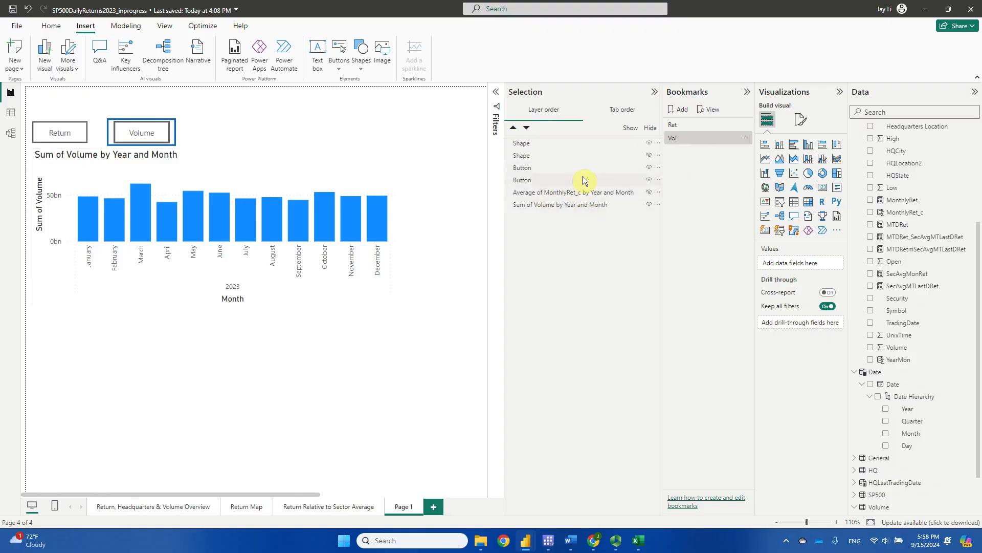
Show the Return outline and Average of MonthlyRet_c chart; hide the Volume outline and volume chart.
left_click(649, 156)
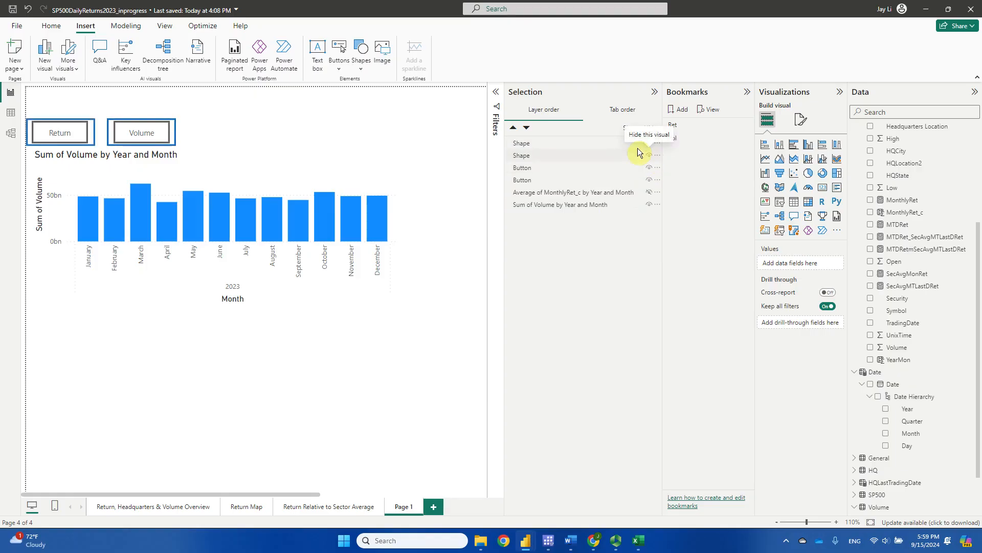
left_click(650, 144)
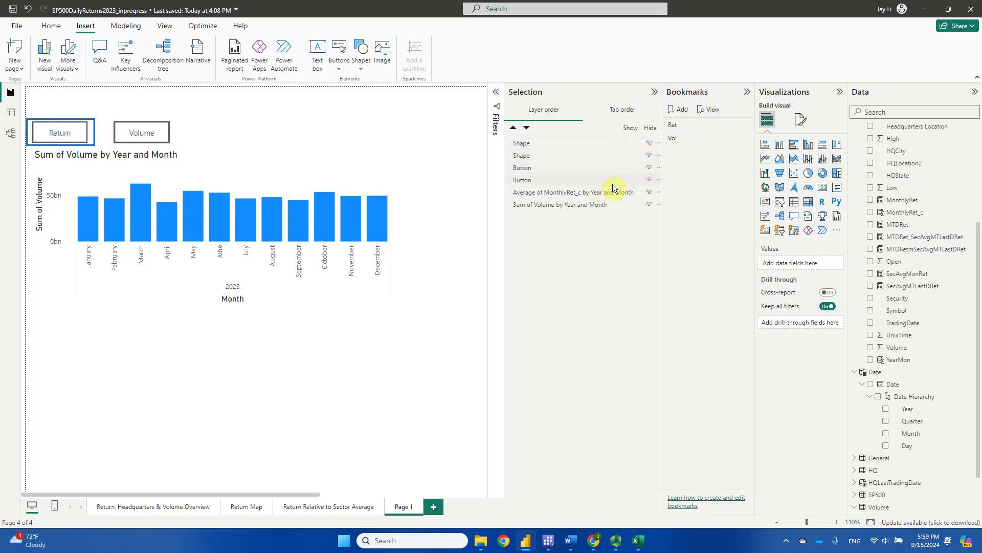
left_click(649, 193)
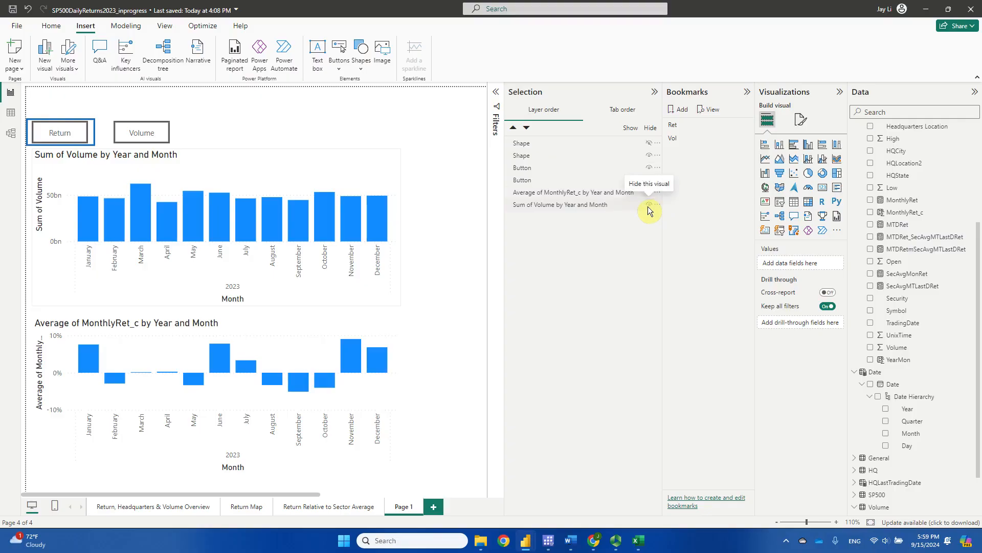
left_click(649, 204)
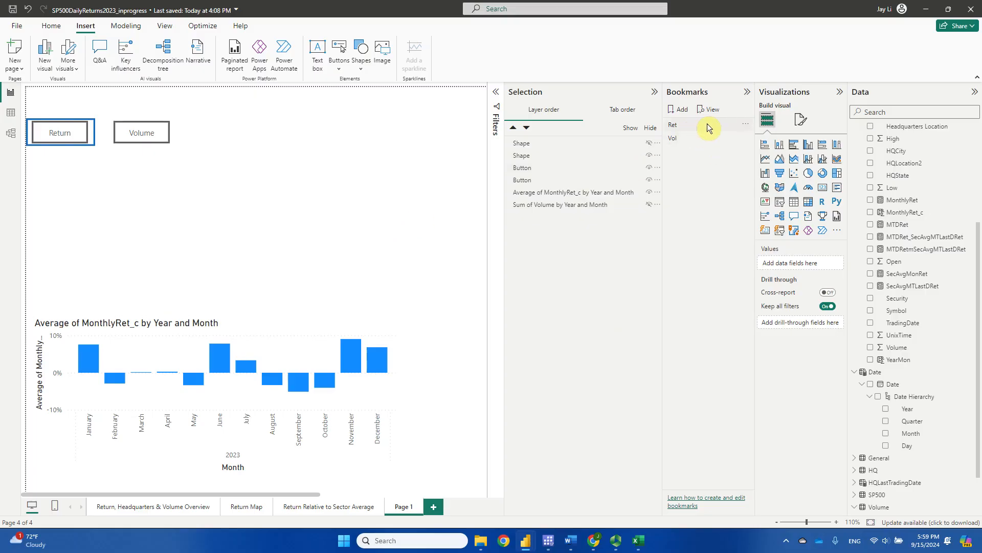
Update the Ret bookmark with the return view, then toggle Ret and Vol to verify.
left_click(744, 123)
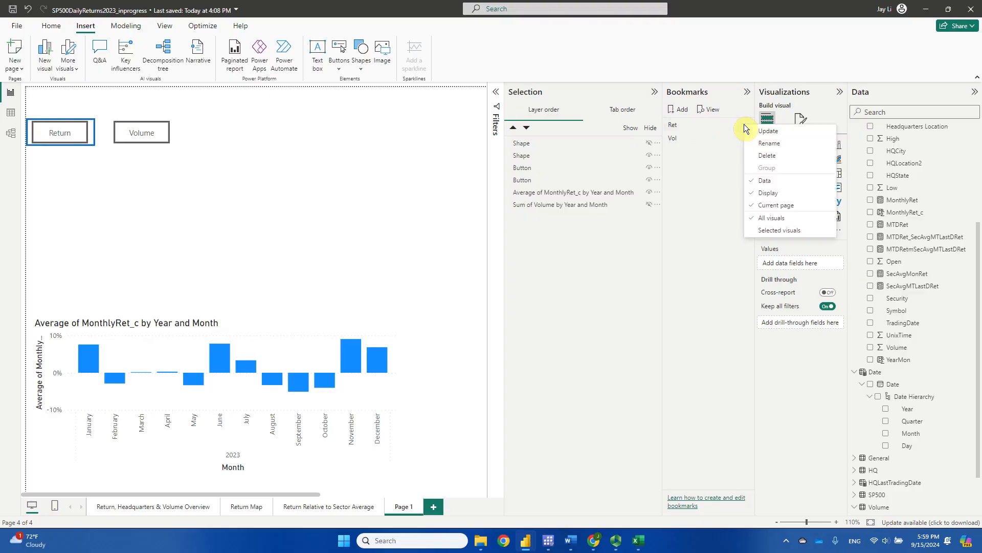
left_click(767, 133)
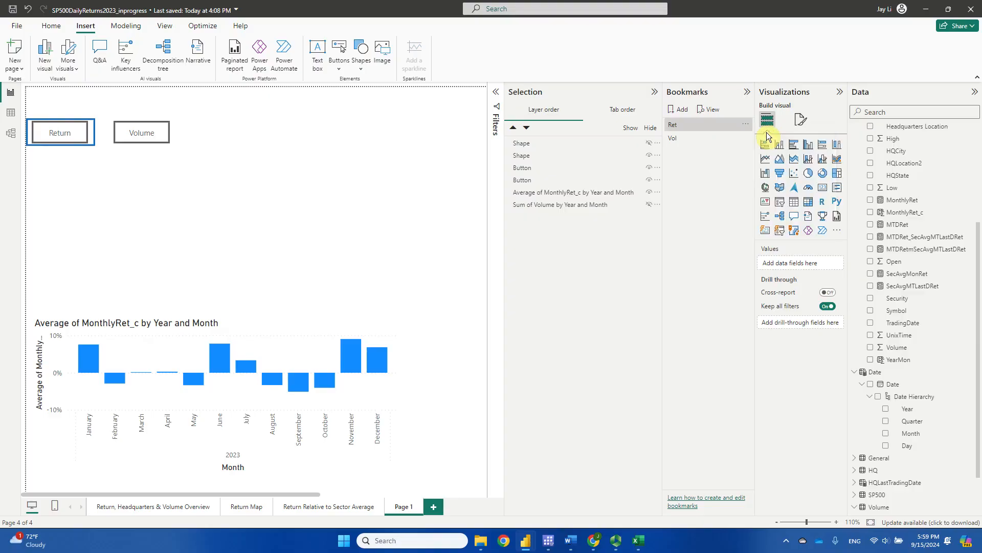
left_click(720, 123)
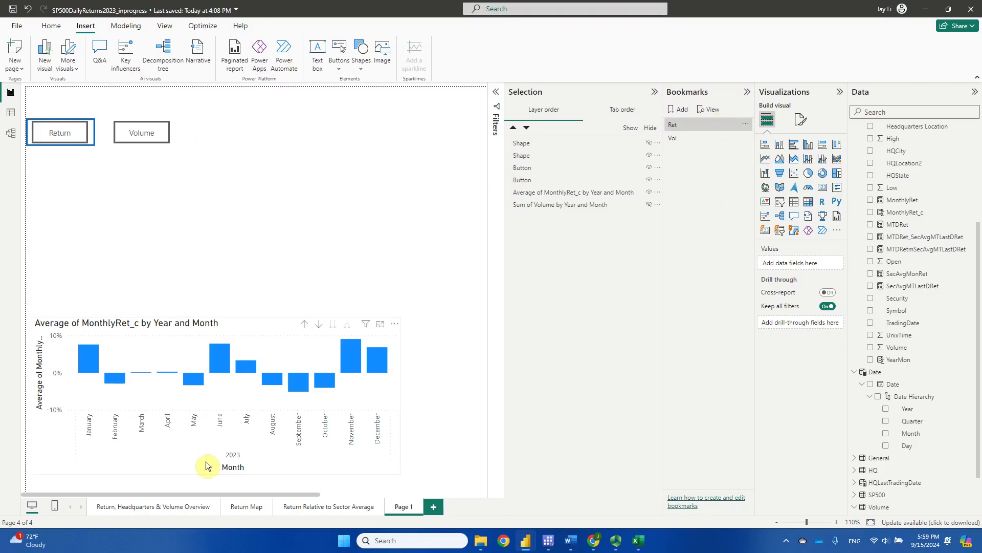
left_click(684, 138)
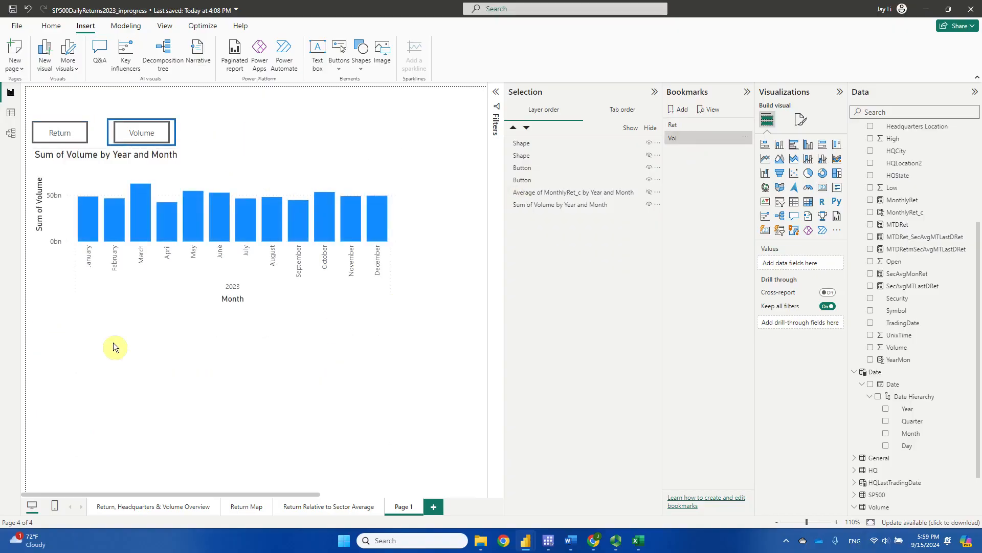
left_click(702, 126)
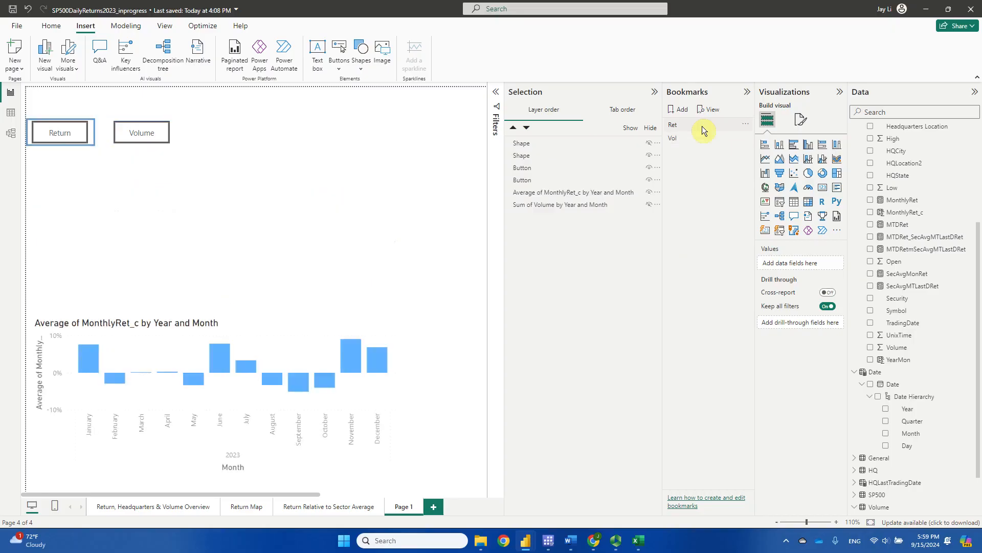